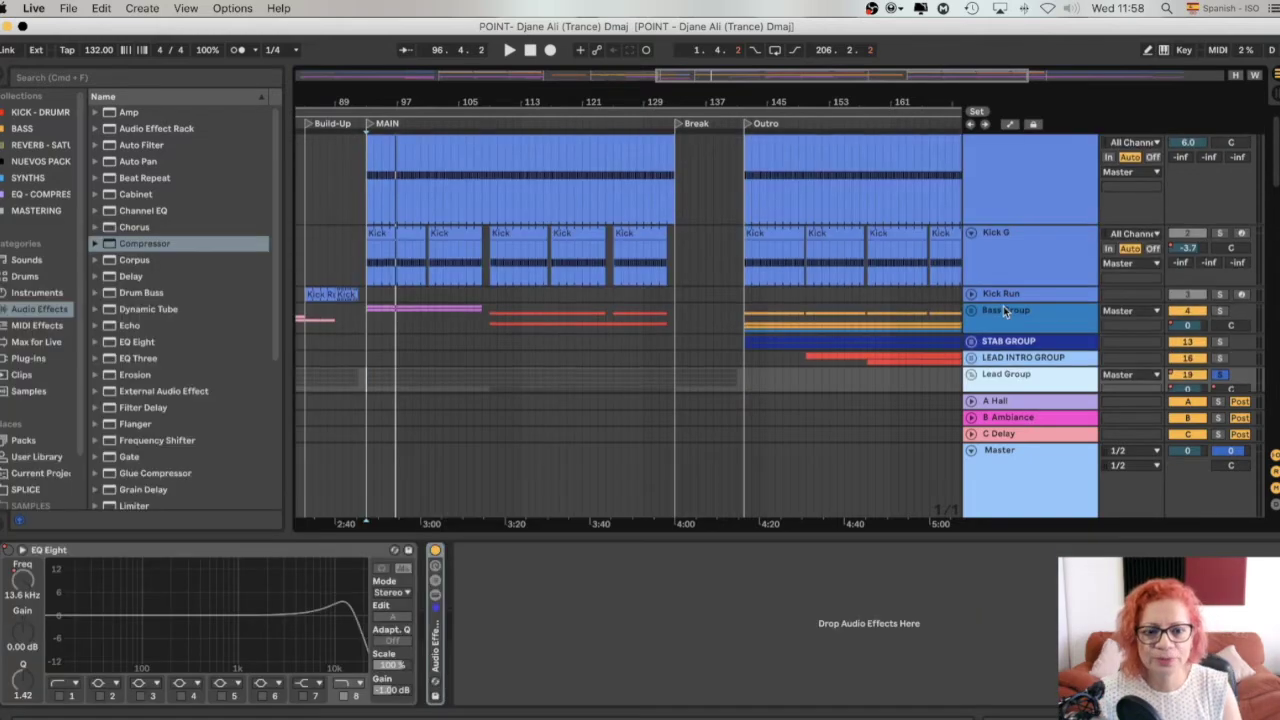
Inspect the device chains of the SC track and the Lead Group, ending on the SC track.
scroll(1003, 306, up, 1)
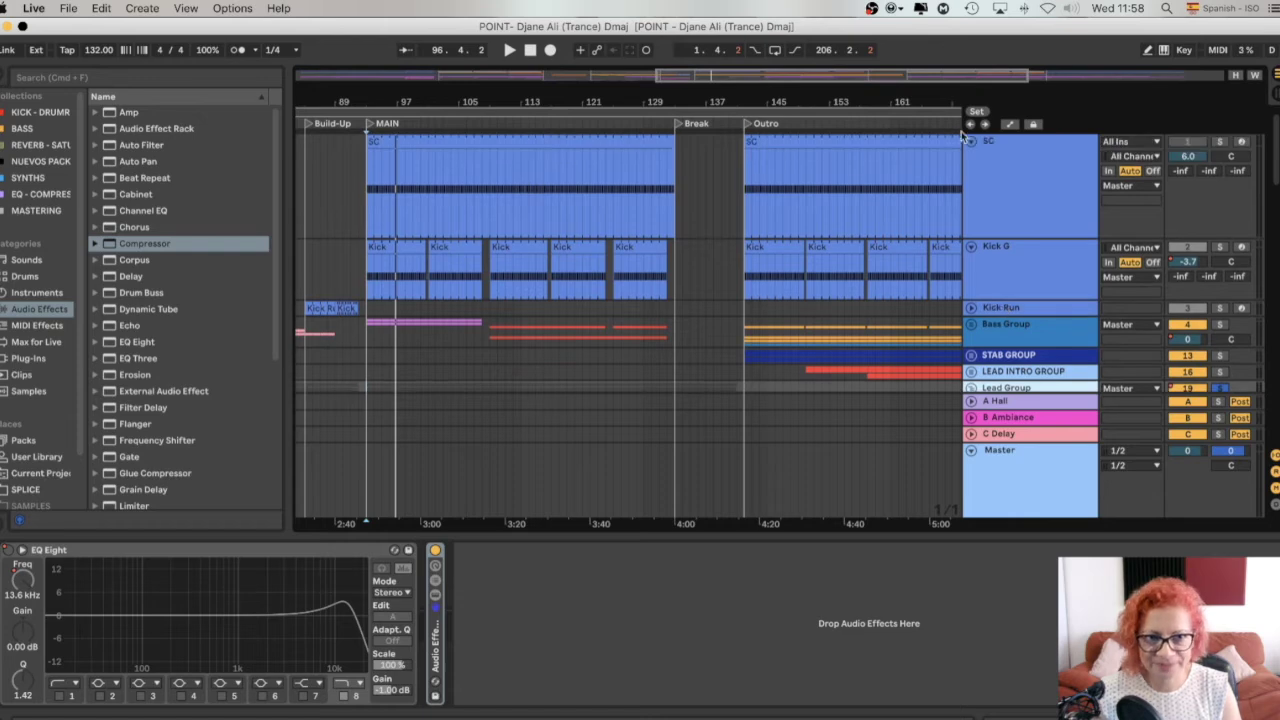
click(981, 168)
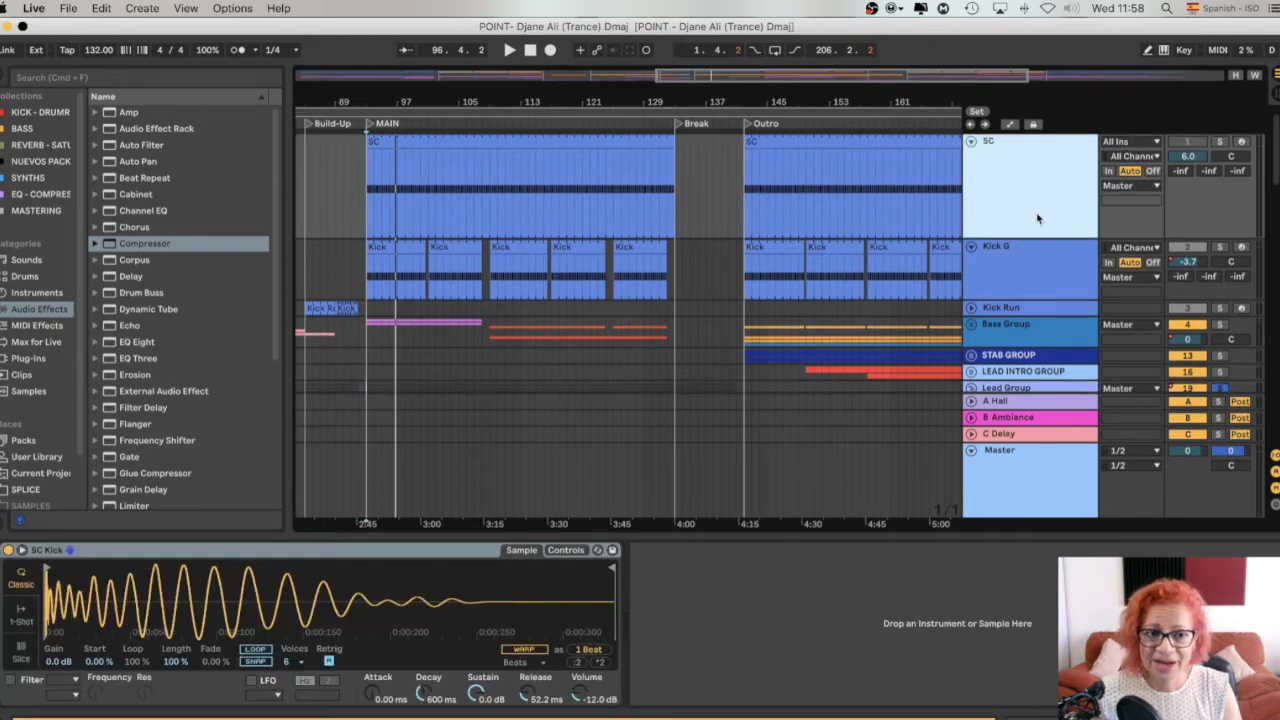
scroll(1037, 218, down, 5)
click(1027, 217)
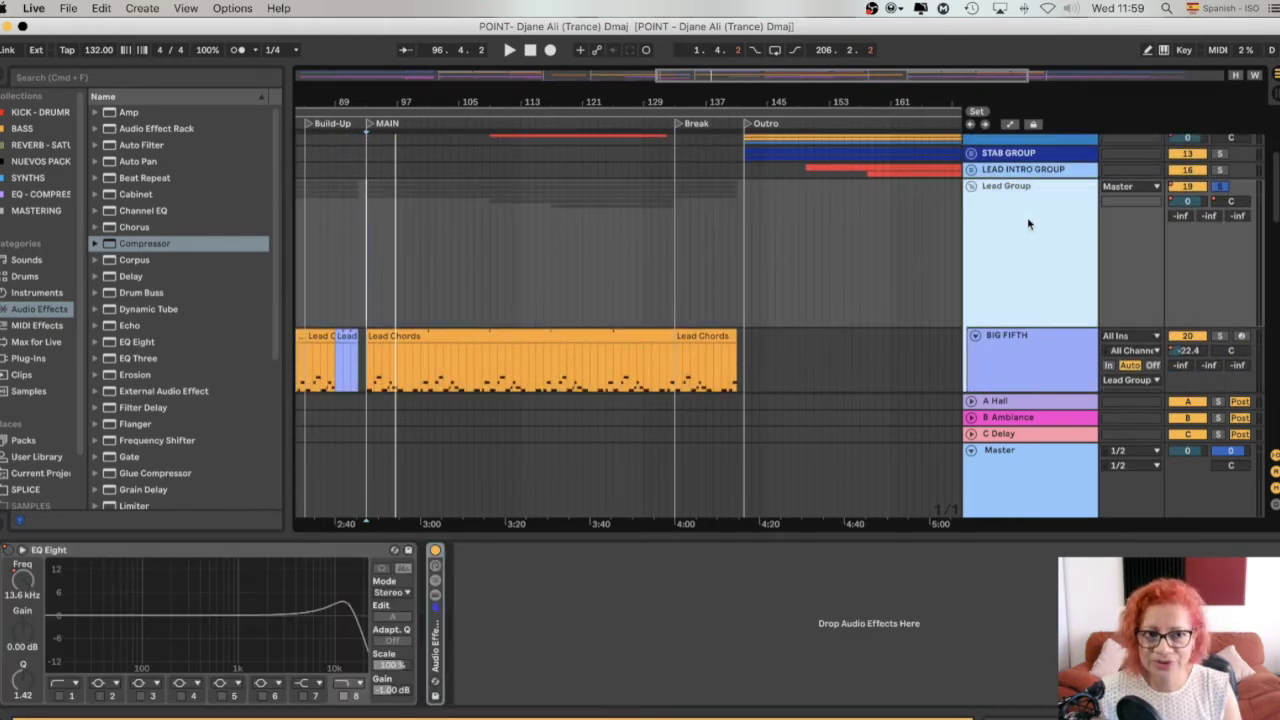
scroll(1027, 217, up, 4)
scroll(1027, 217, up, 3)
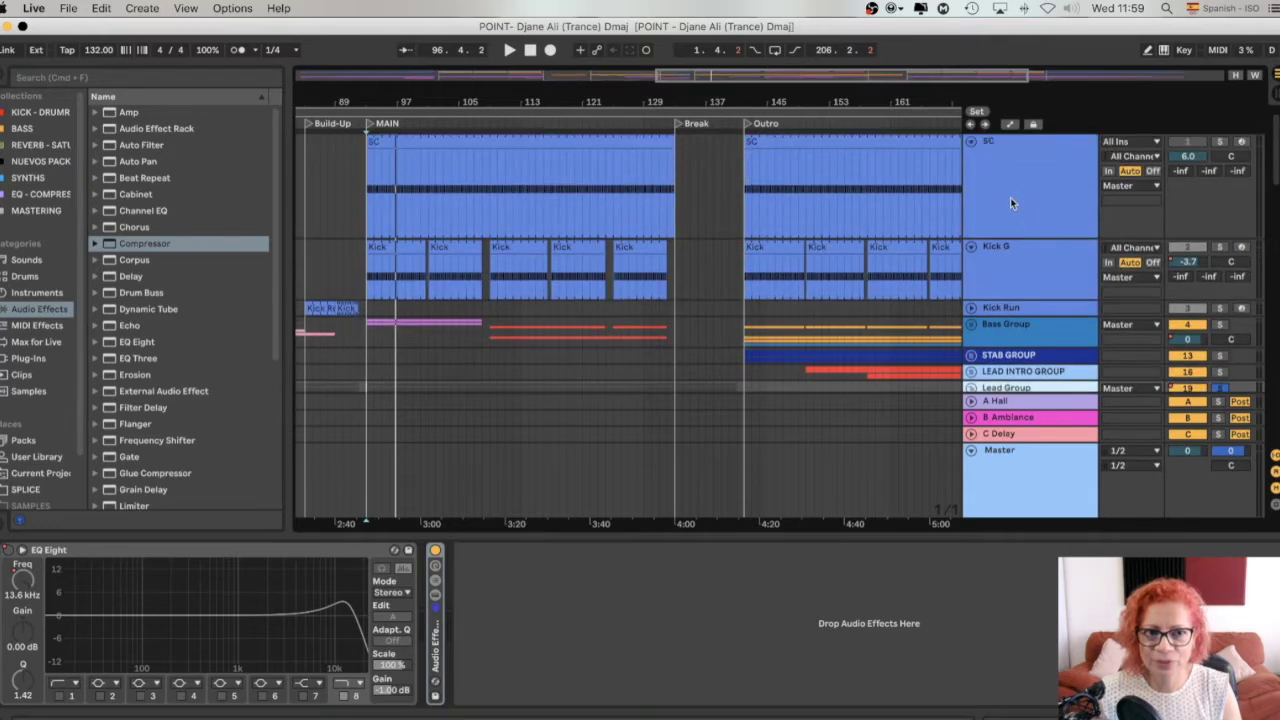
click(1011, 203)
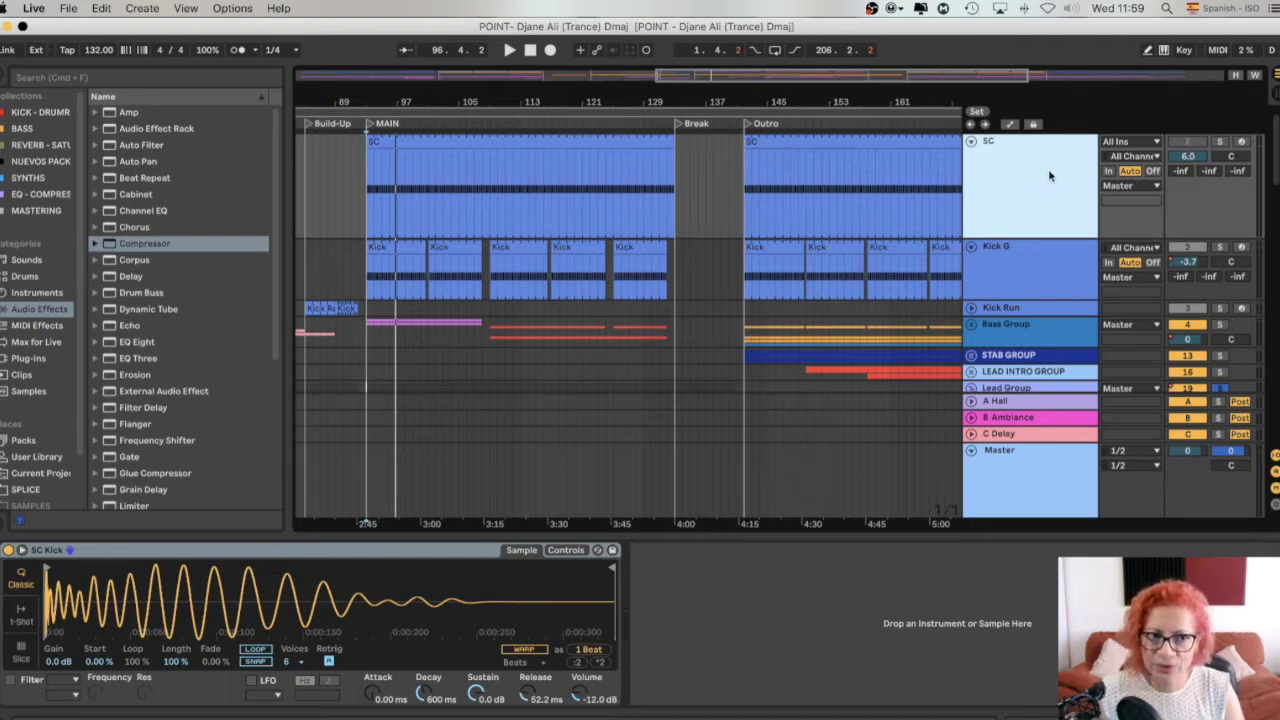
Solo the SC track, listen to it partway through the MAIN section, and take it out of solo.
click(1219, 143)
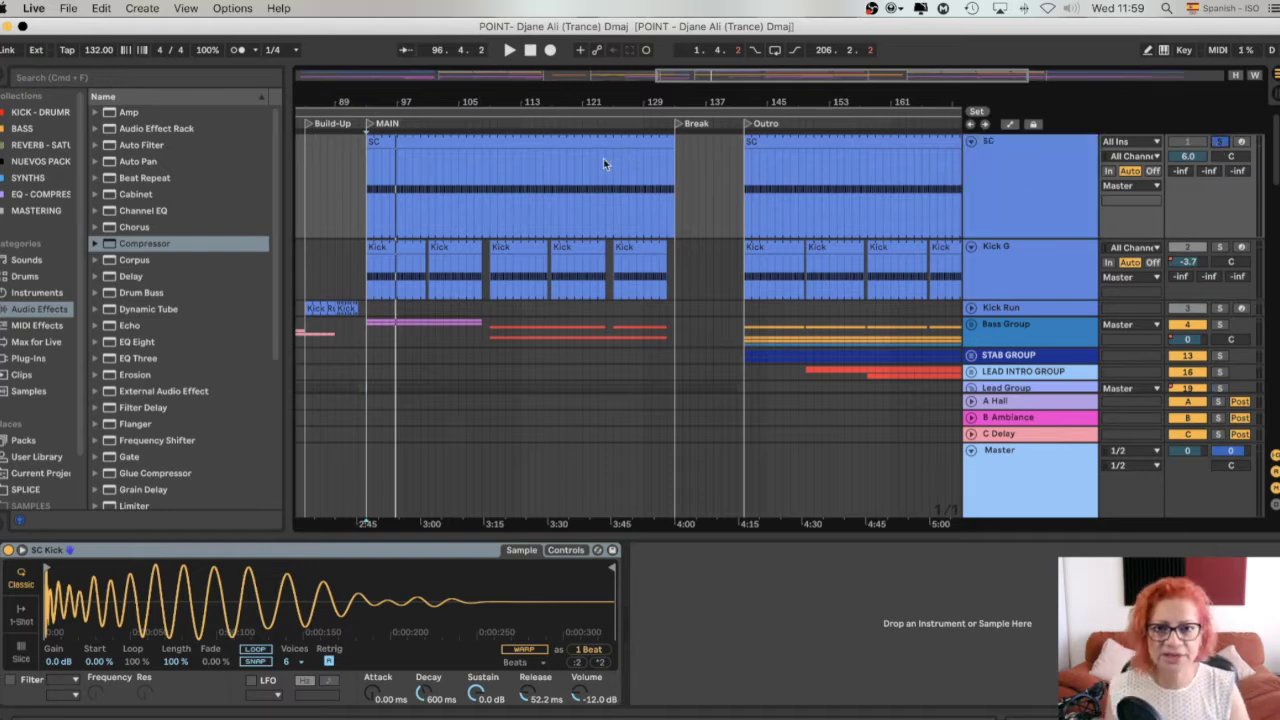
click(459, 123)
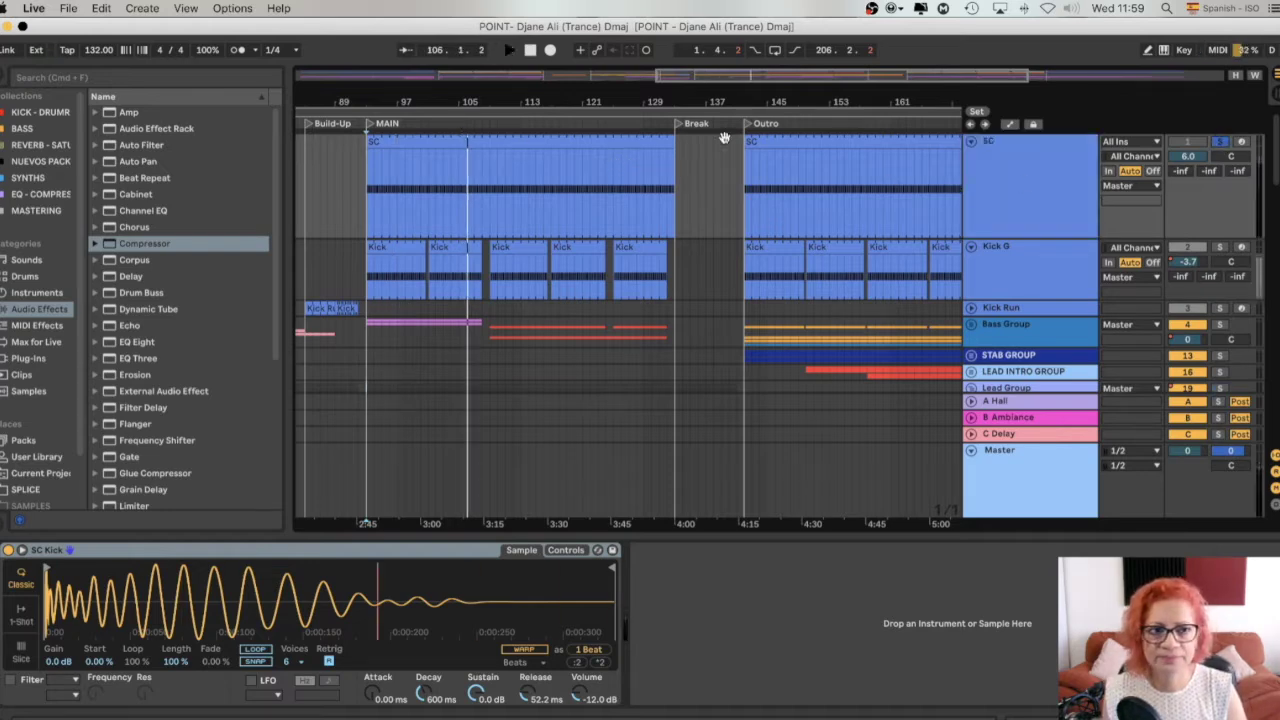
click(1221, 143)
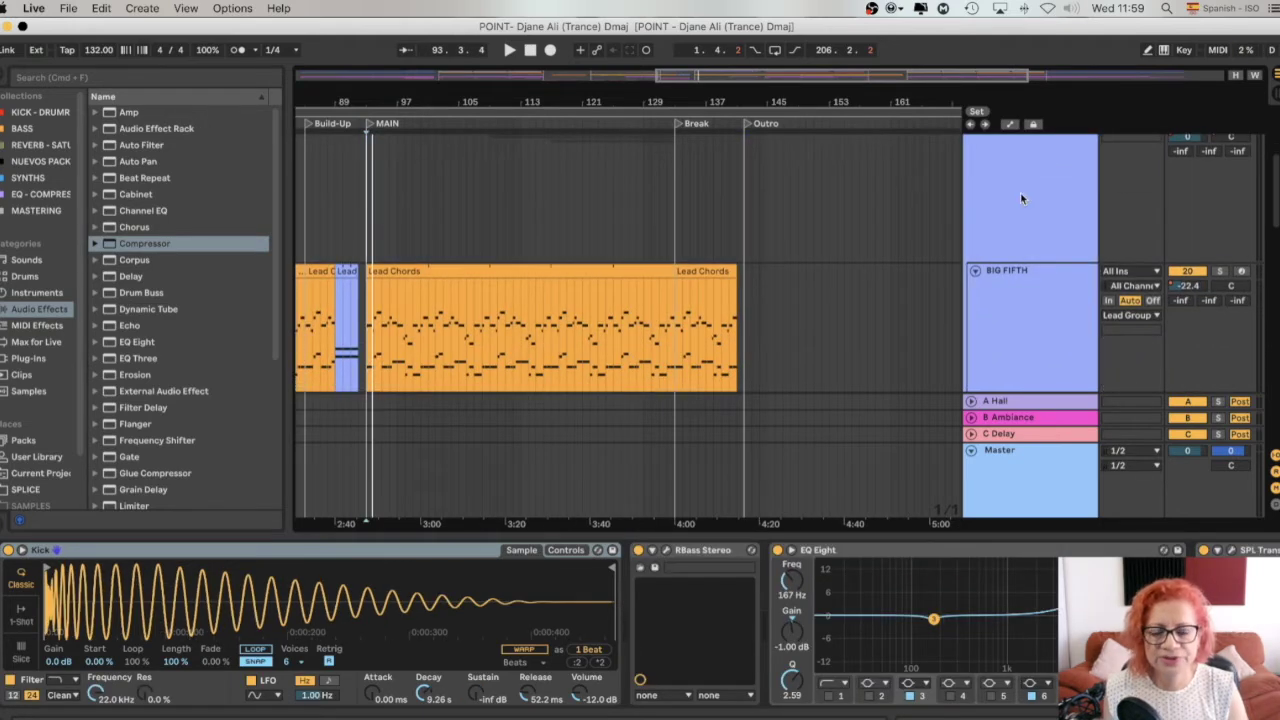
click(1019, 196)
scroll(1021, 203, down, 5)
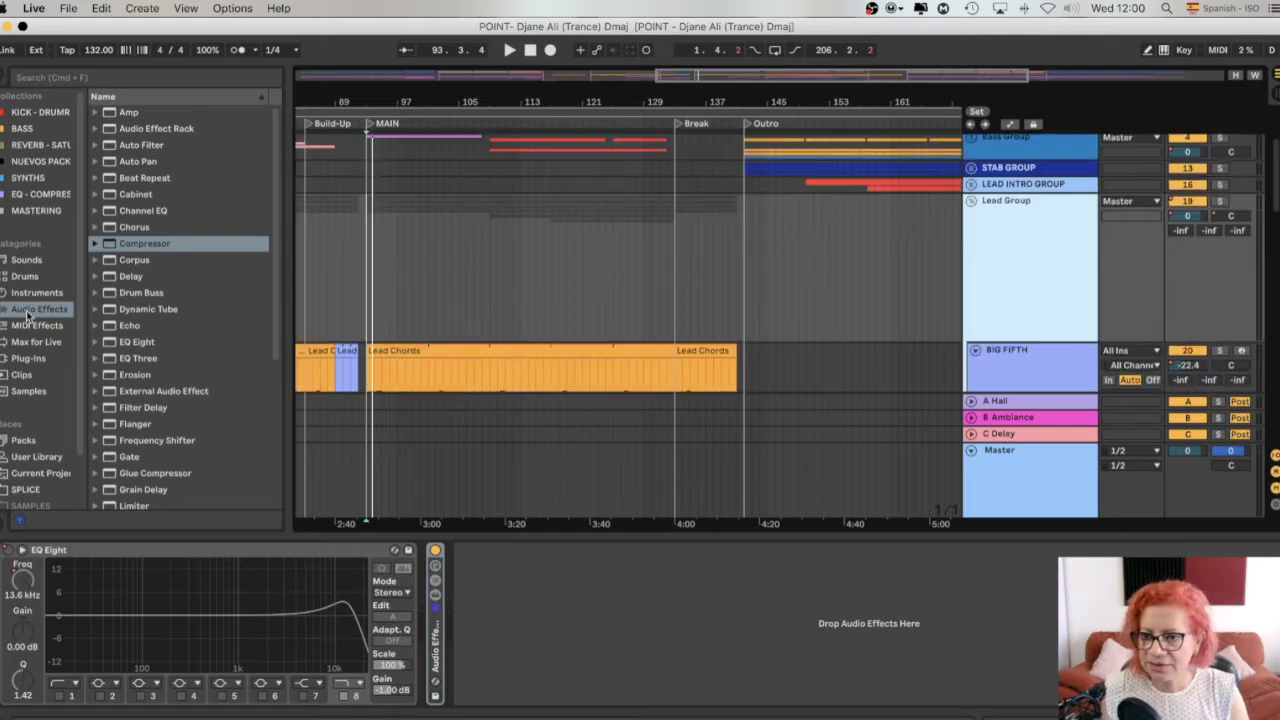
click(124, 249)
drag(482, 592, 490, 607)
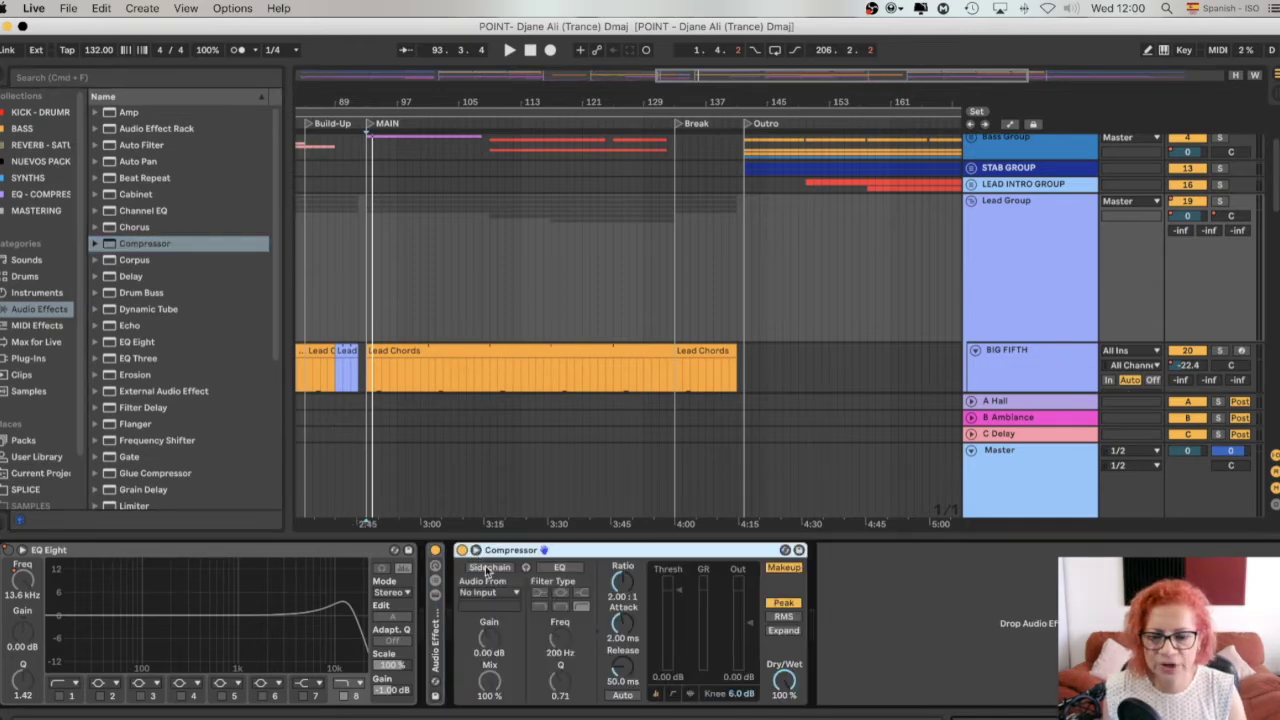
Enable Sidechain on the Lead Group's Compressor and take its audio from the SC track.
click(487, 568)
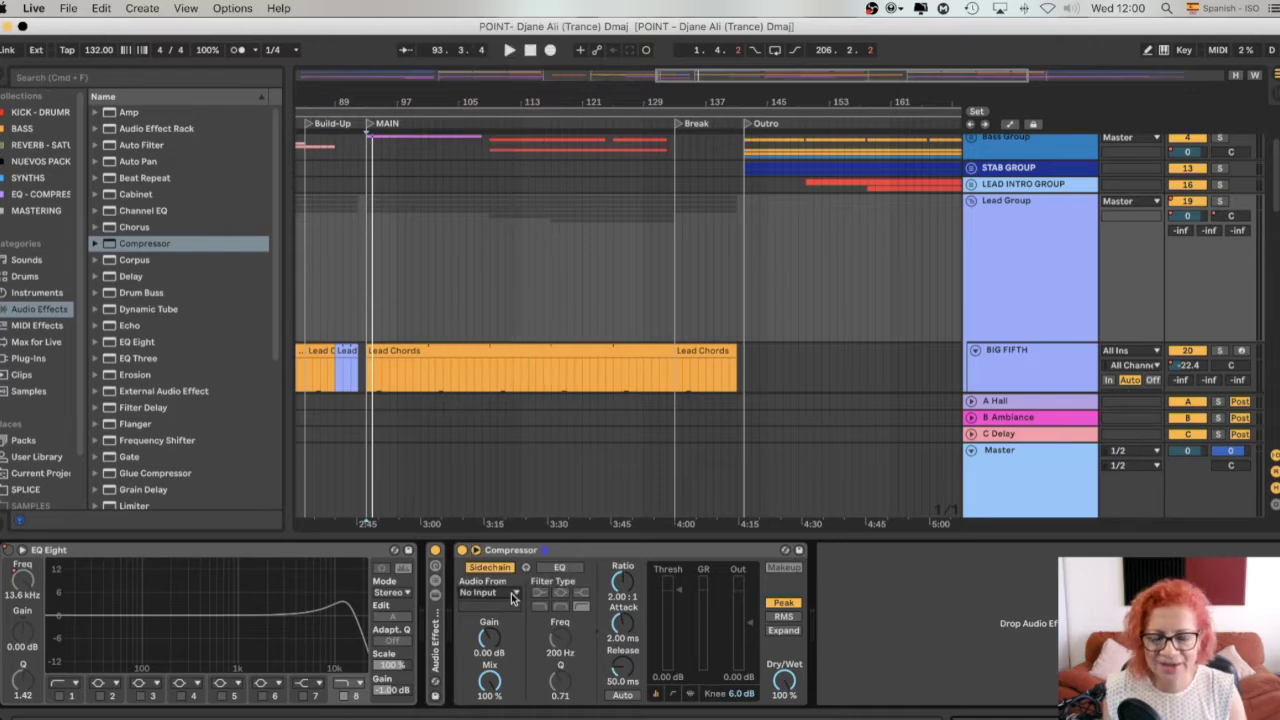
click(514, 594)
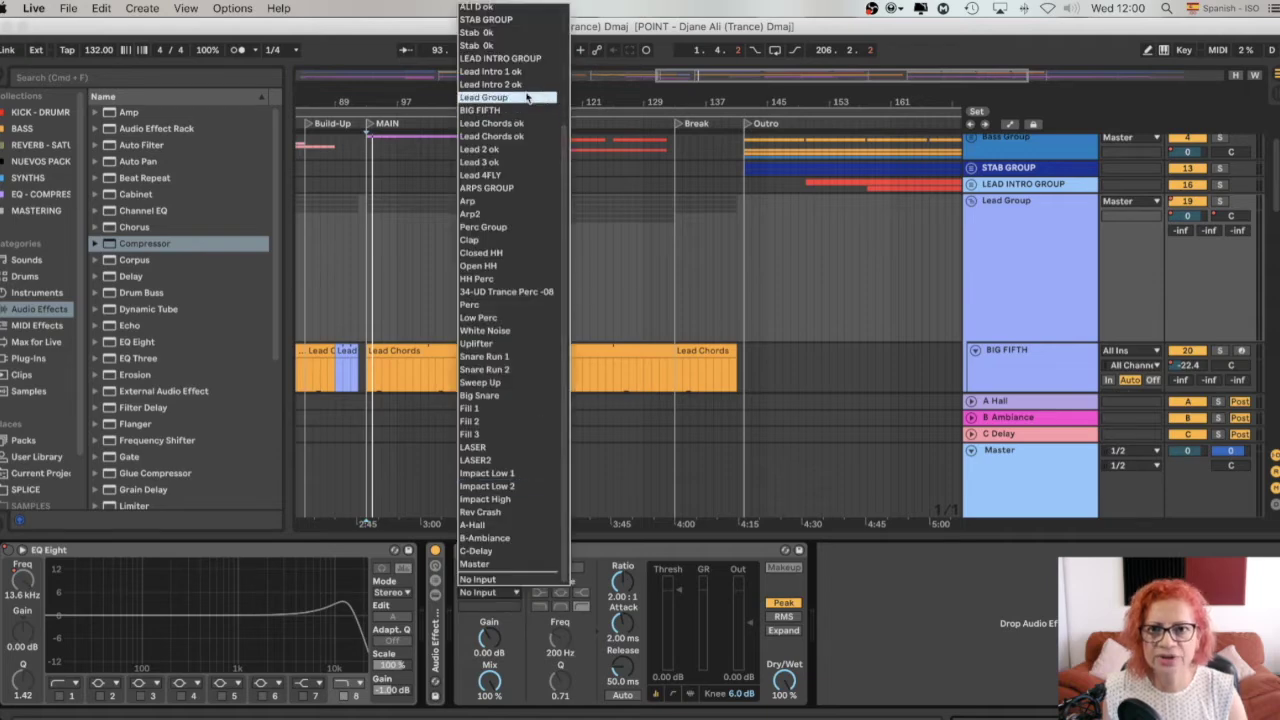
scroll(540, 110, up, 5)
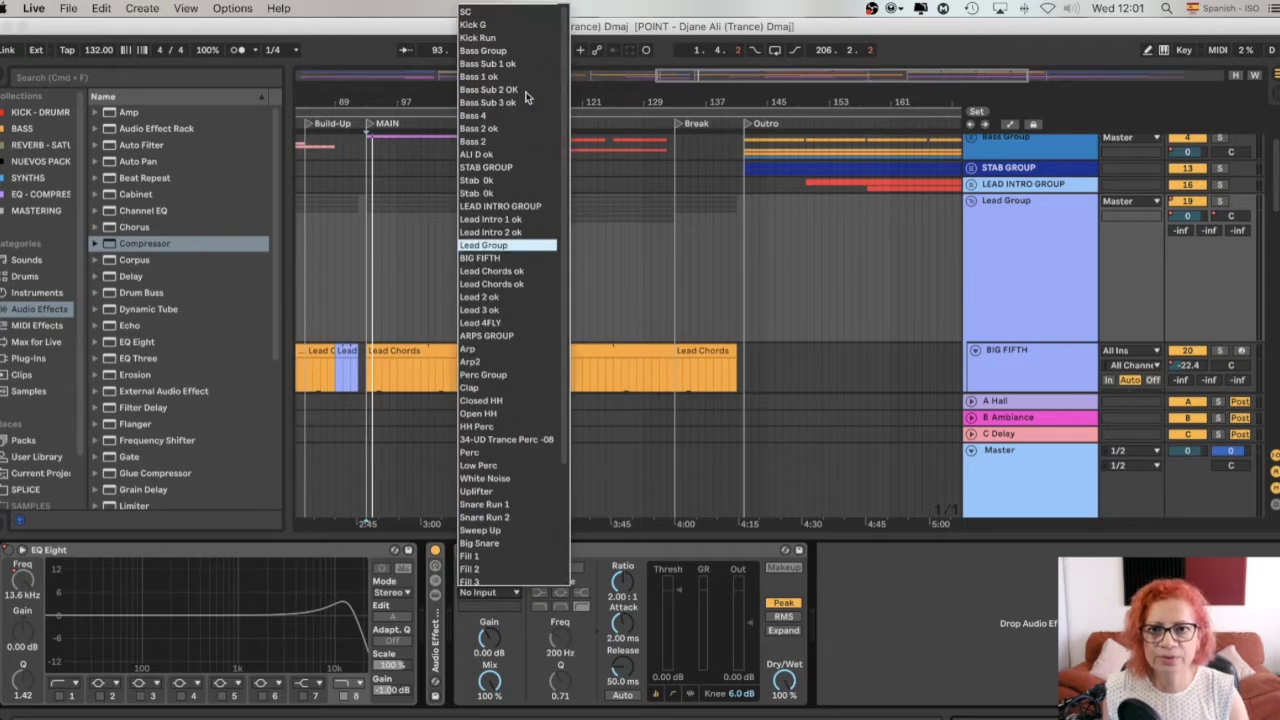
click(466, 12)
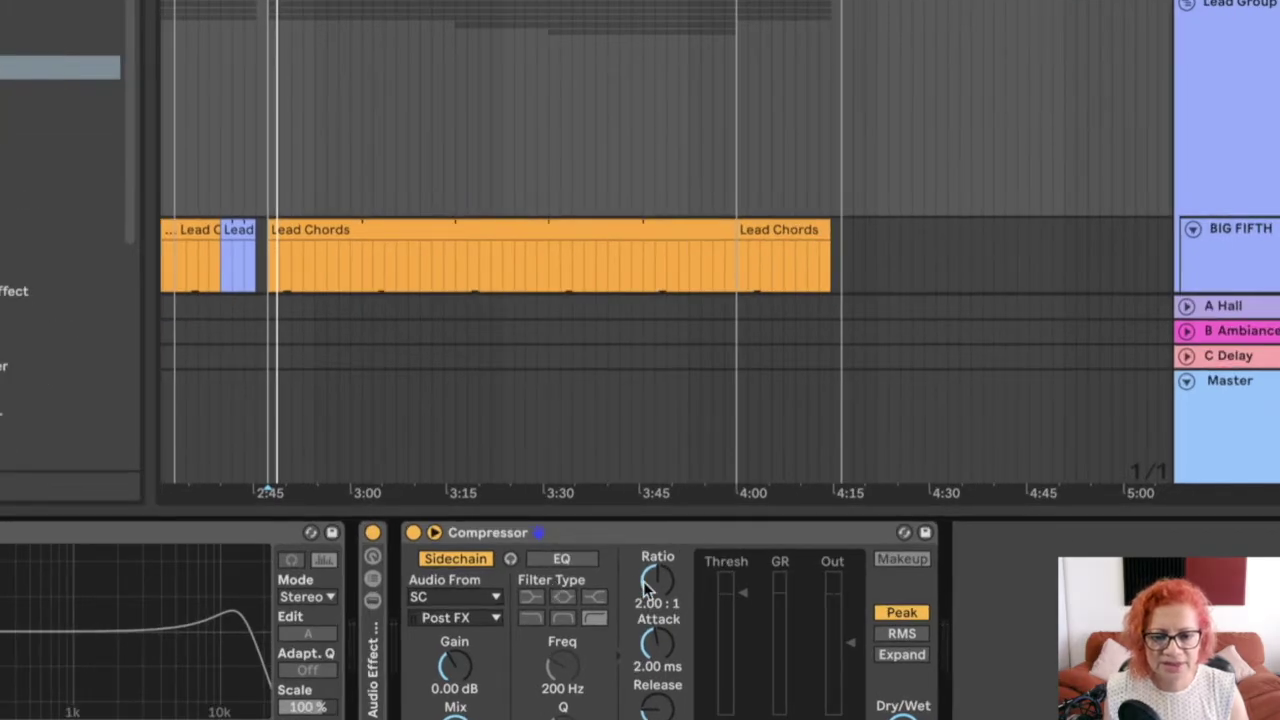
Set the Compressor's ratio to 3.23:1, attack to 49.0 ms, release to 30.7 ms and threshold to -2.07 dB.
drag(648, 584, 658, 664)
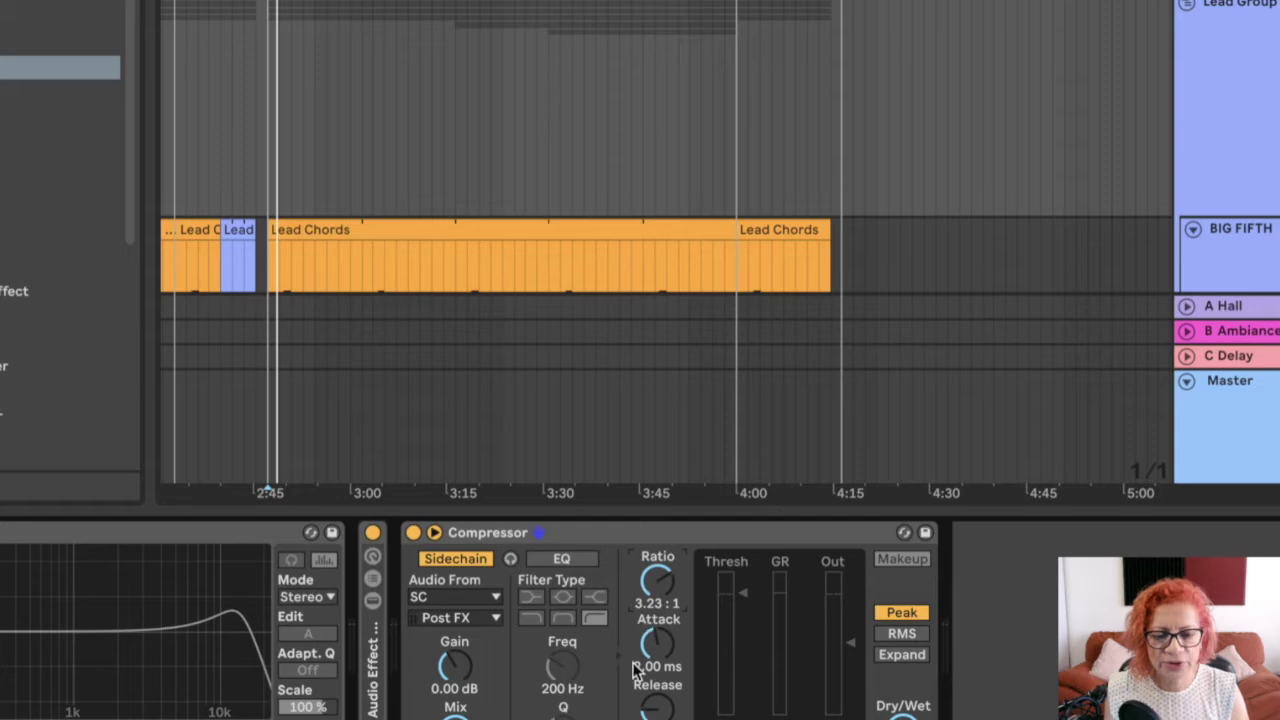
drag(651, 625, 651, 576)
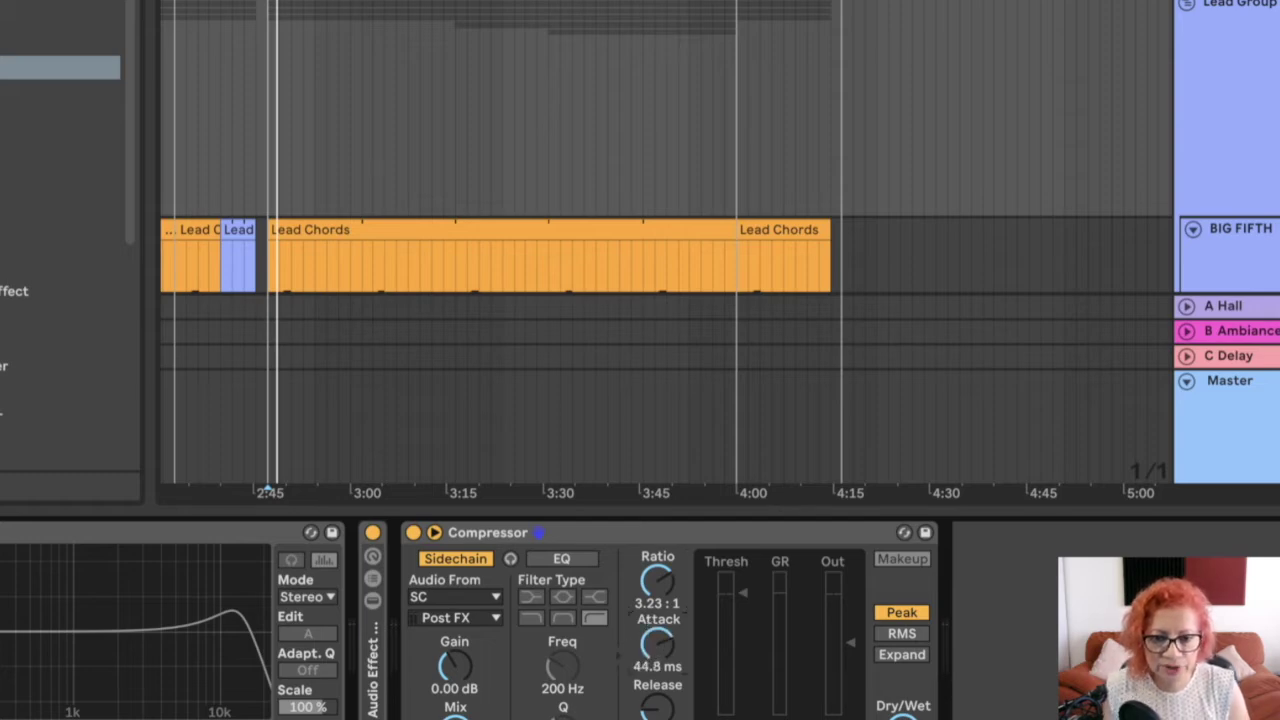
drag(651, 576, 651, 572)
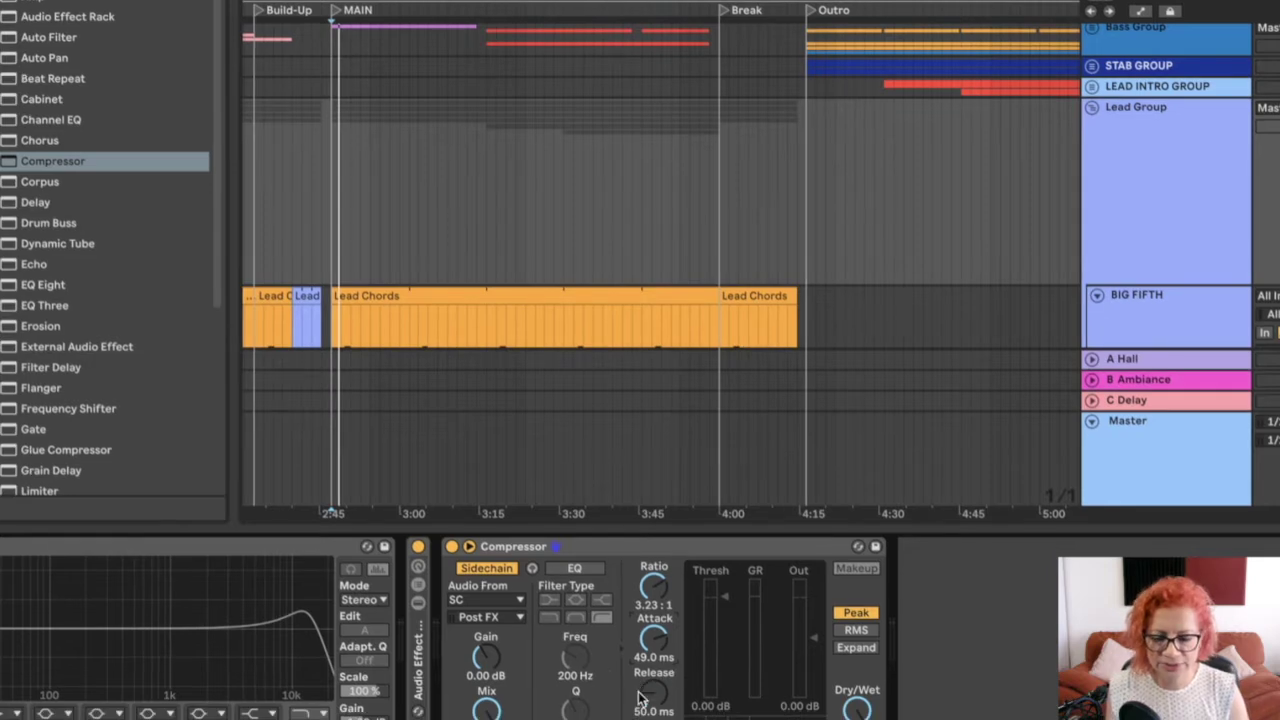
drag(650, 697, 650, 717)
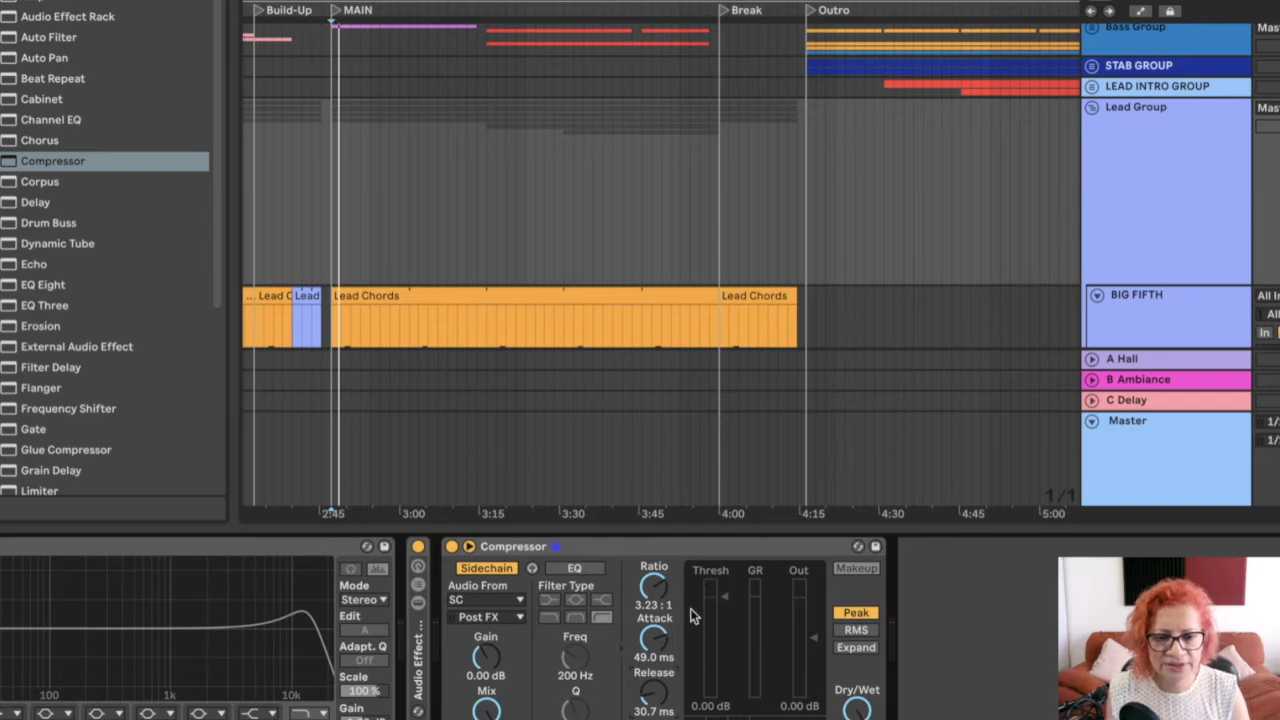
drag(722, 595, 726, 606)
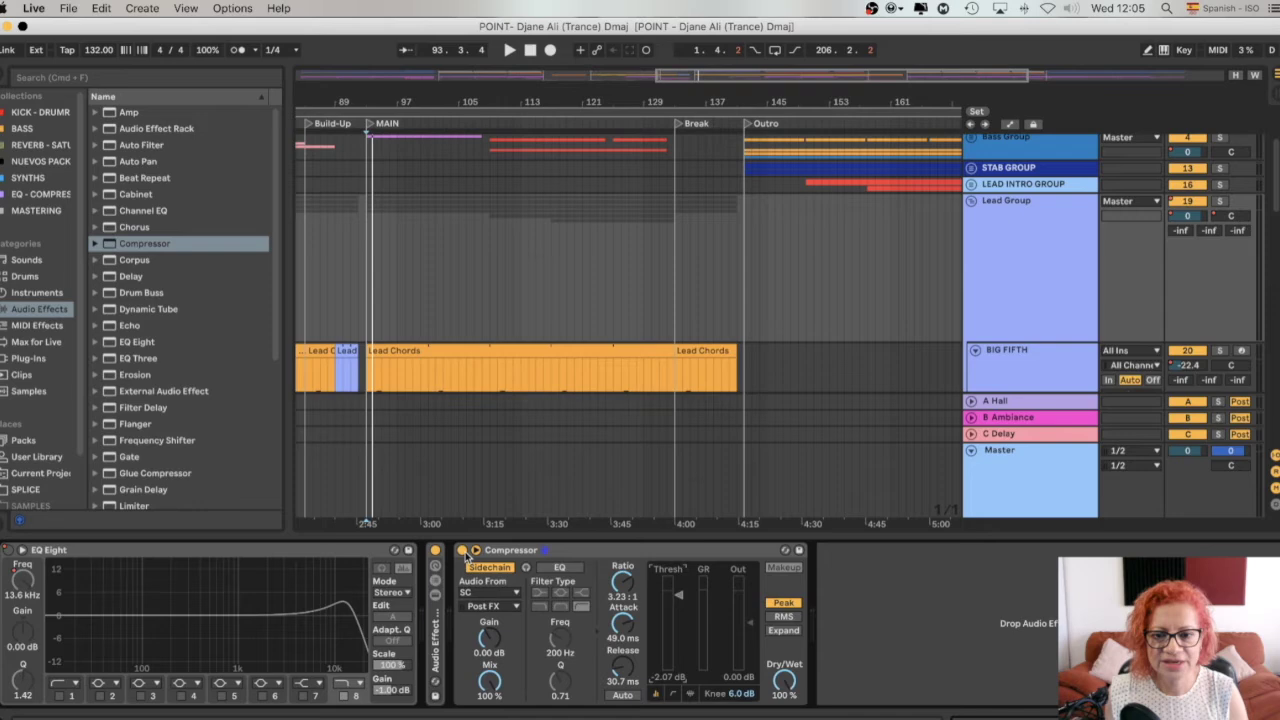
Bypass the Compressor, solo the Lead Group and play it from bar 94 to hear it uncompressed.
click(486, 548)
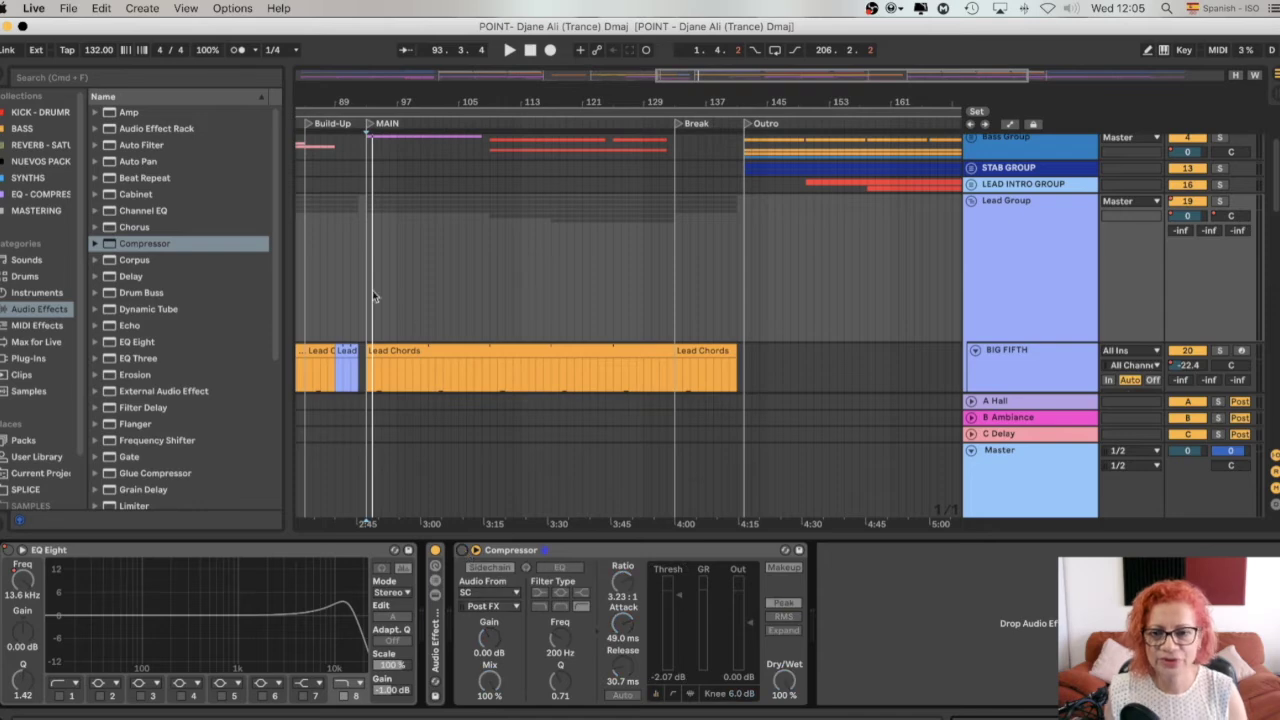
click(387, 261)
click(1219, 203)
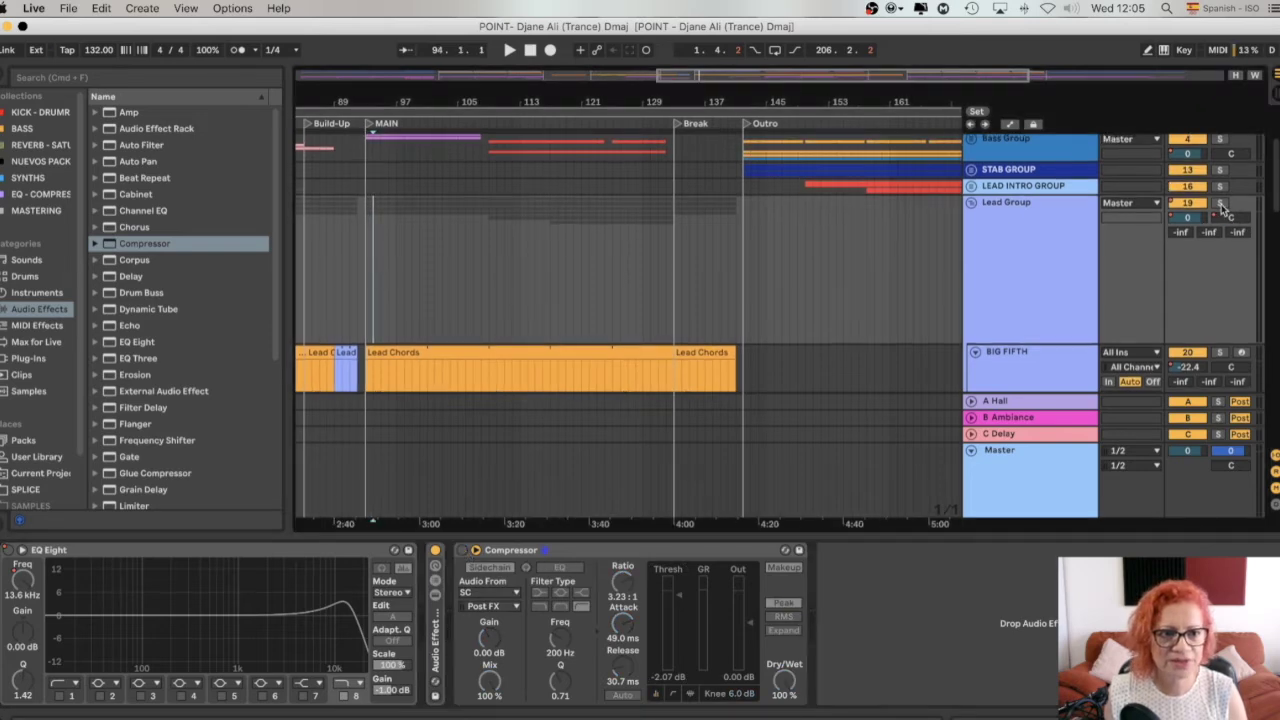
key(space)
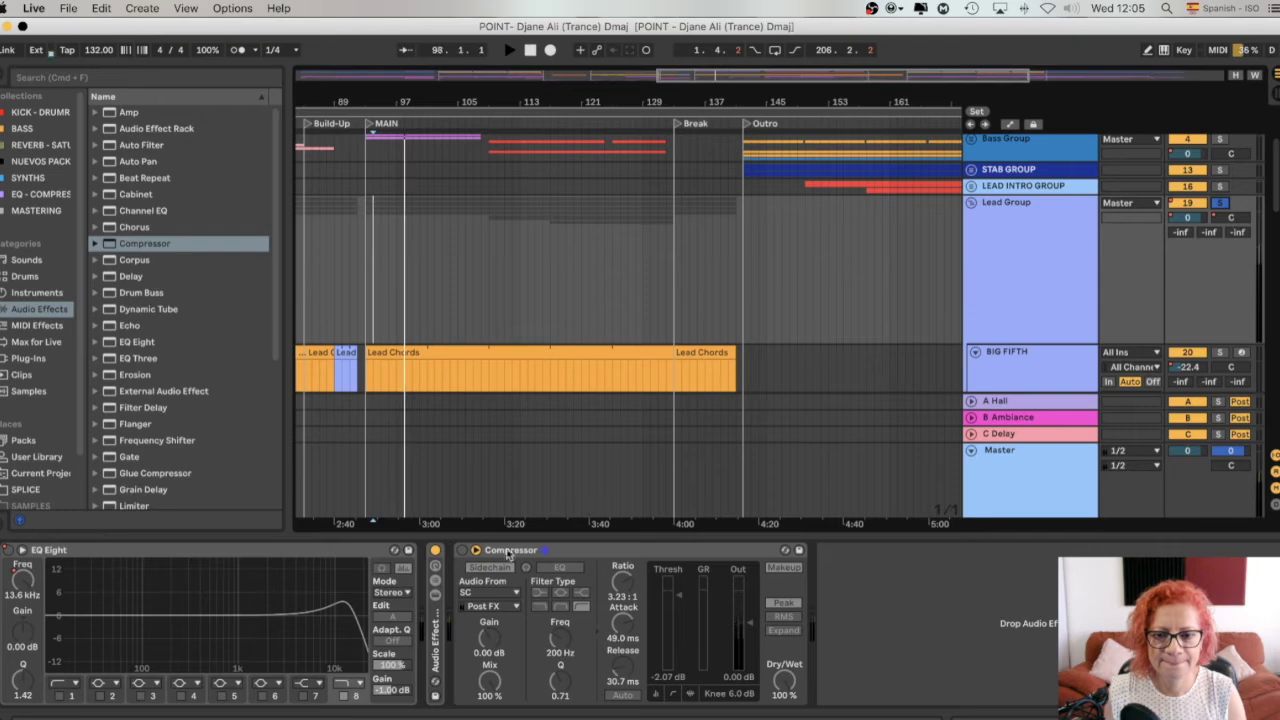
Reactivate the Compressor during playback and lower its threshold to -30.0 dB.
click(462, 553)
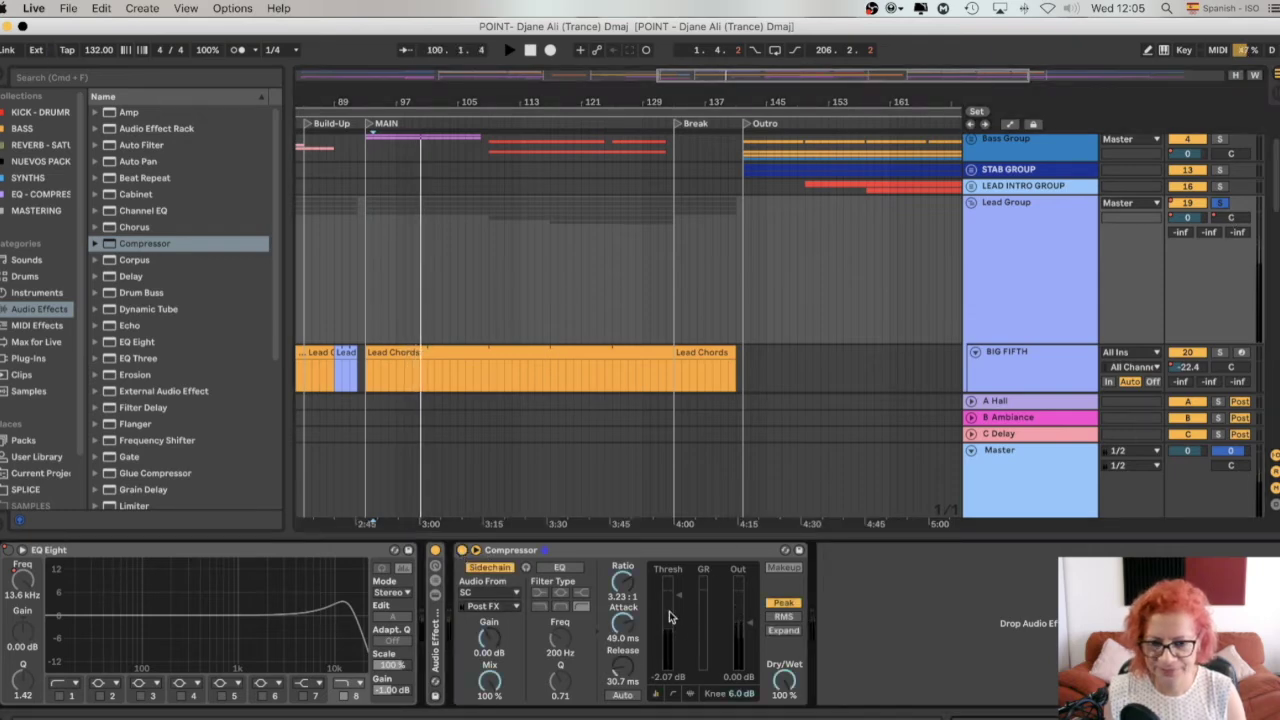
drag(679, 600, 679, 644)
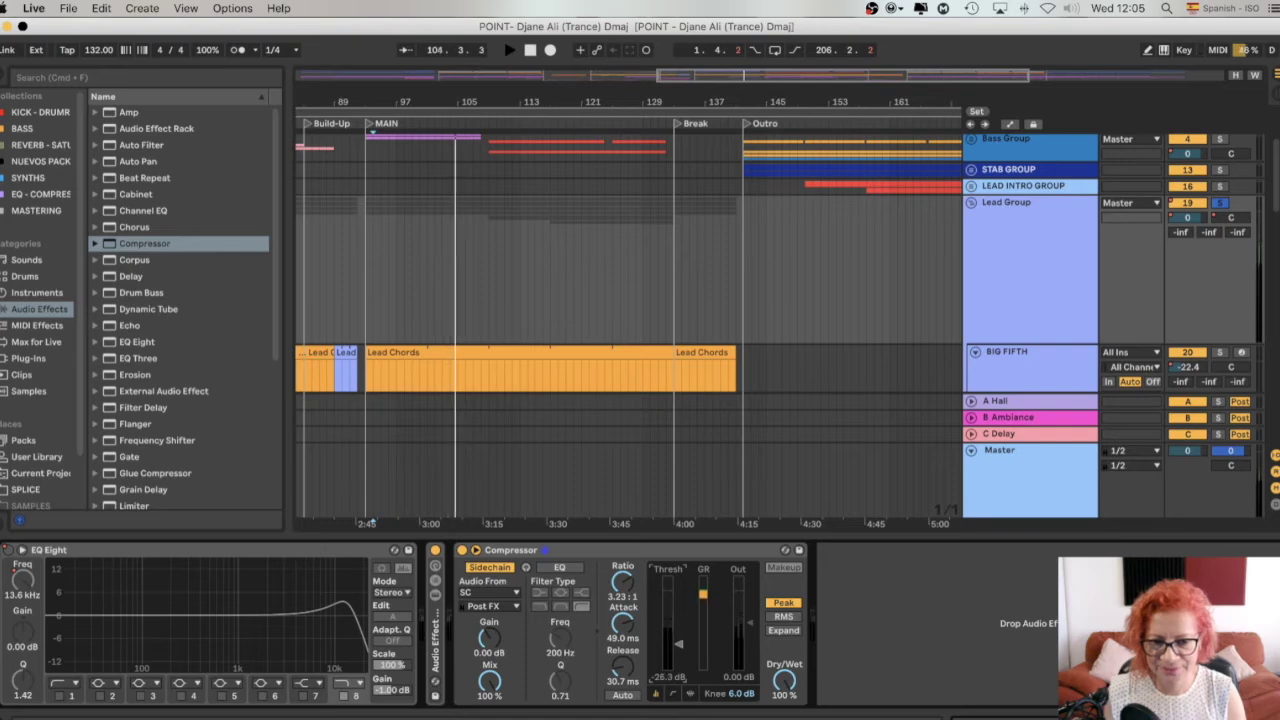
drag(679, 644, 679, 648)
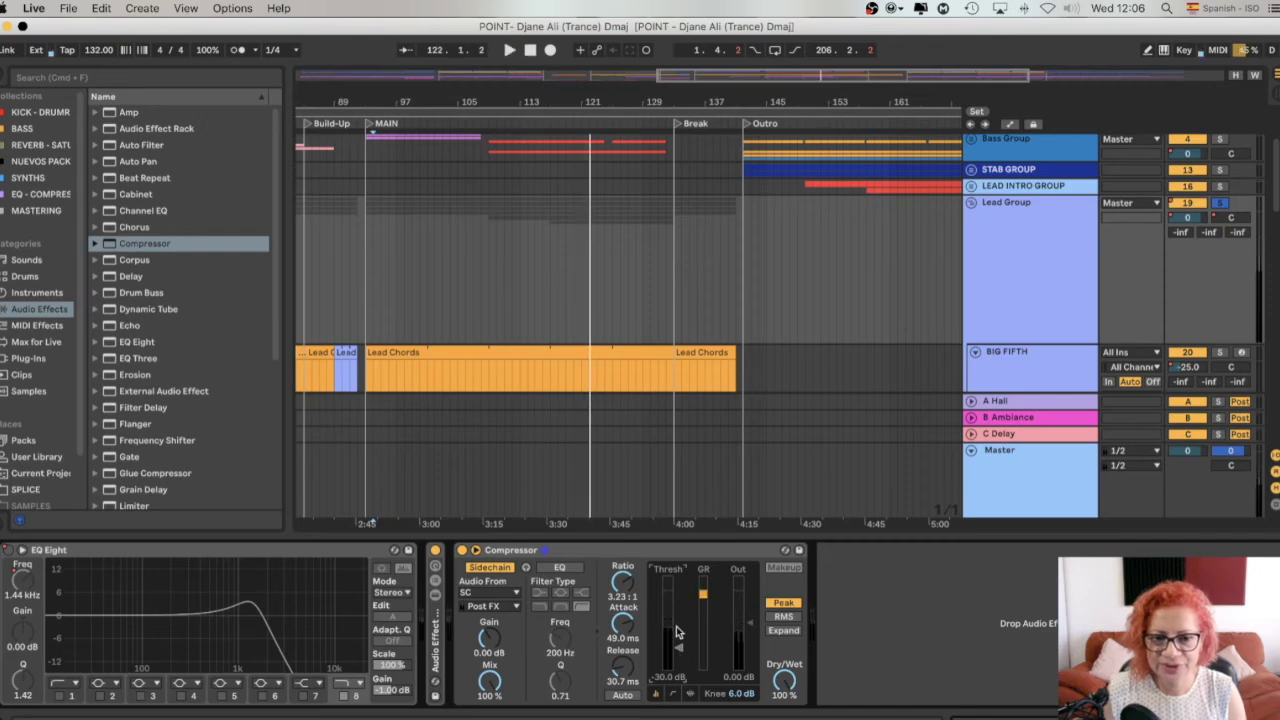
Replay the Lead Group from the start of MAIN at bar 93, compare the Compressor off and on, and unsolo the group.
key(space)
scroll(526, 223, up, 1)
click(373, 291)
click(366, 290)
scroll(714, 427, down, 1)
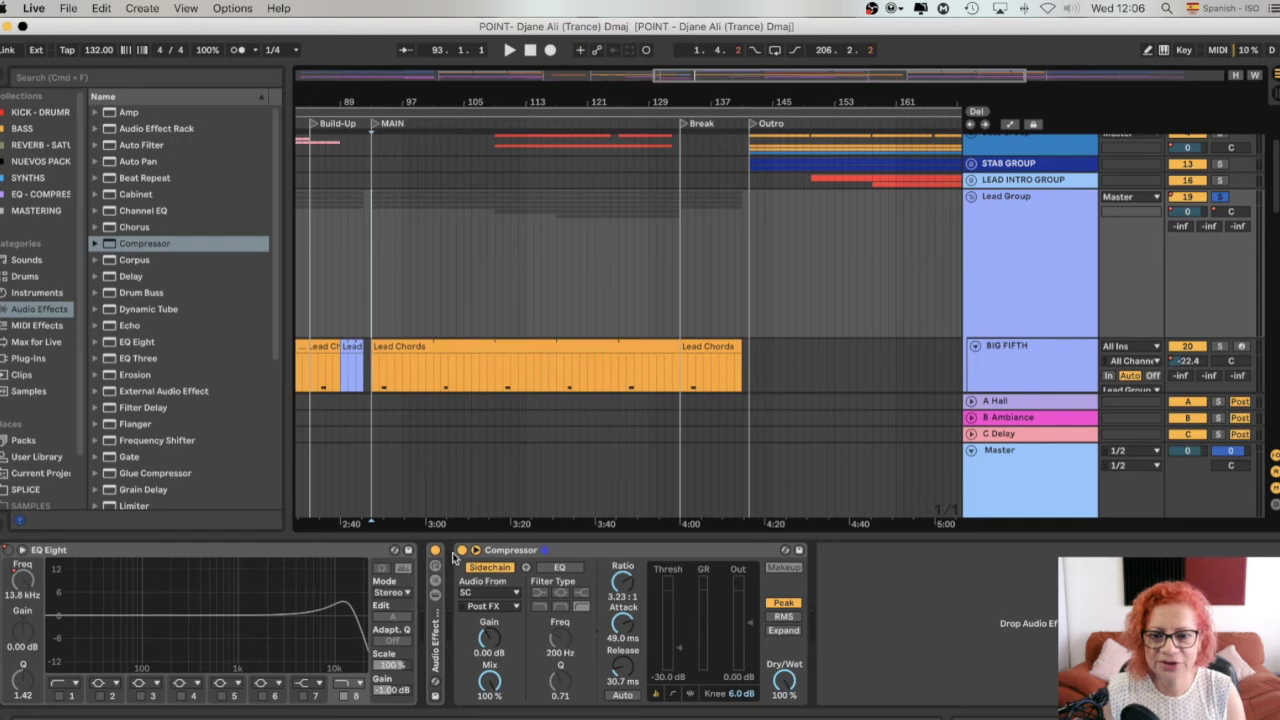
click(461, 551)
key(space)
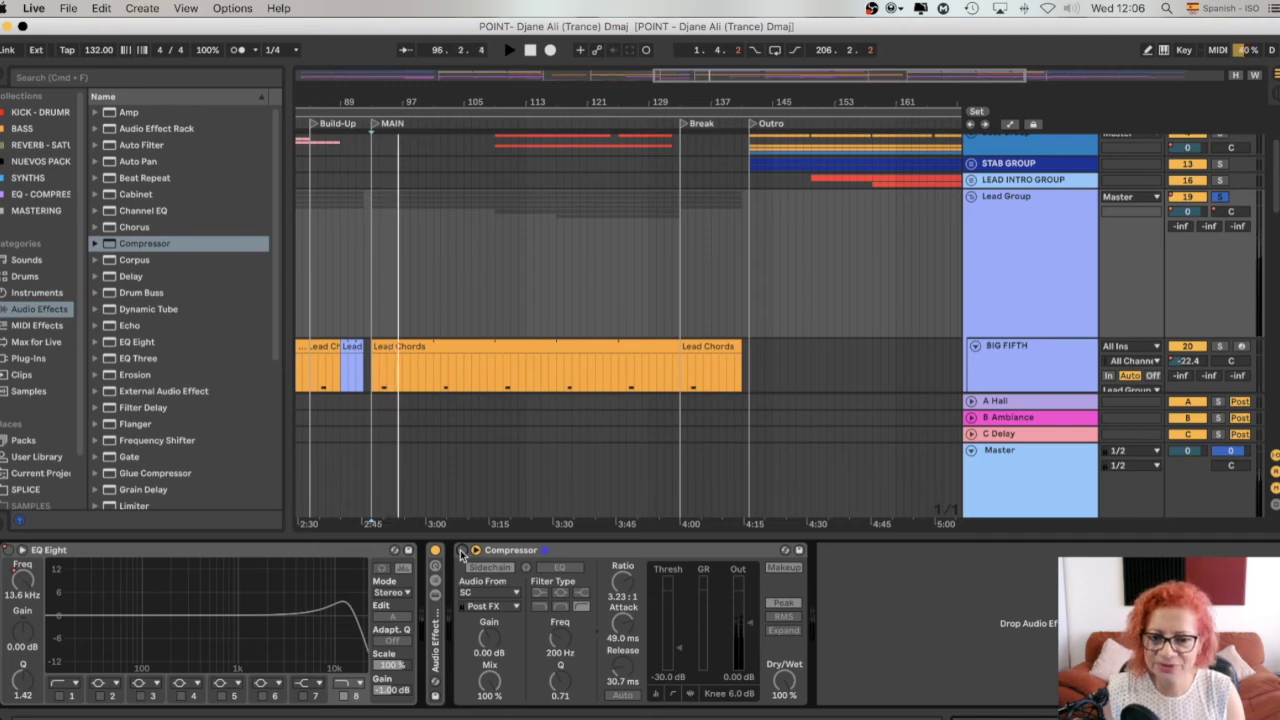
click(462, 550)
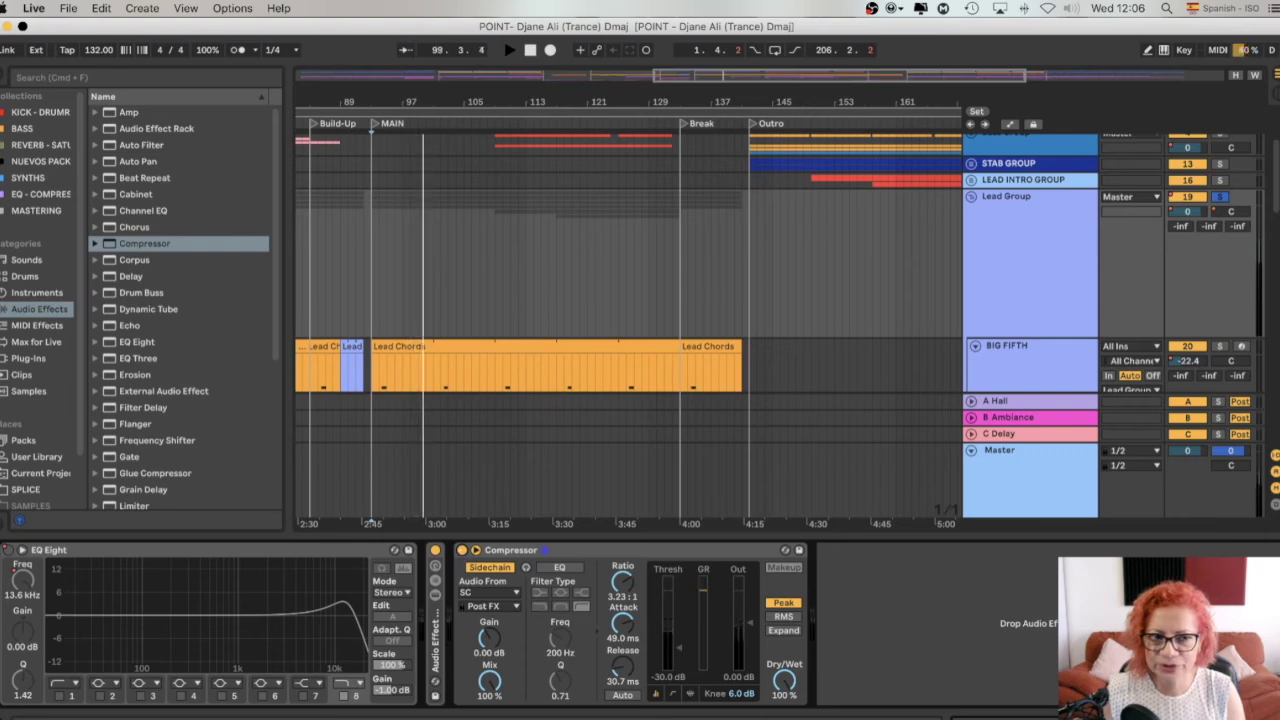
click(1220, 199)
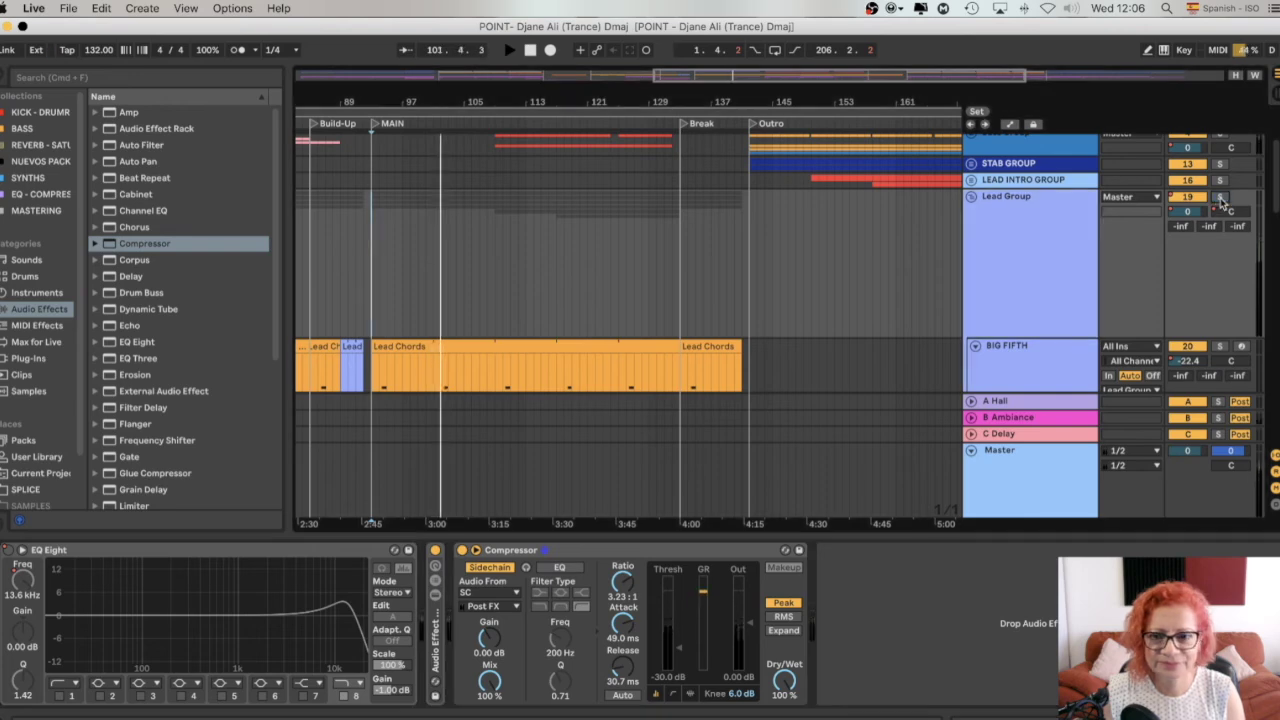